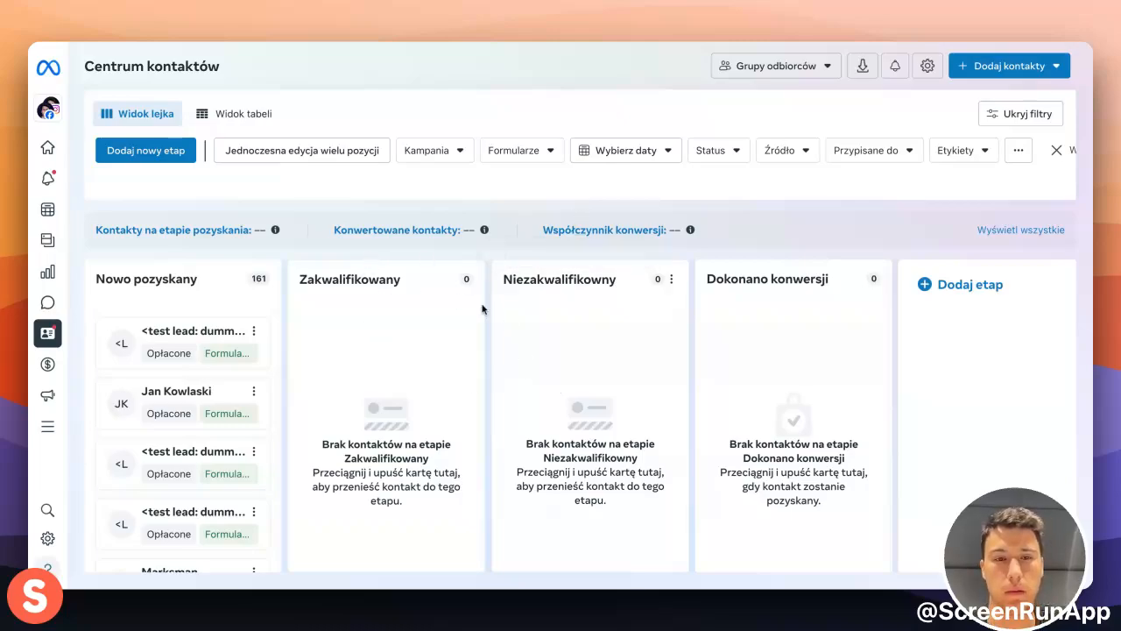
# Delete the "Niezakwalifikowny" stage from the contact funnel.
pyautogui.click(673, 280)
pyautogui.click(675, 326)
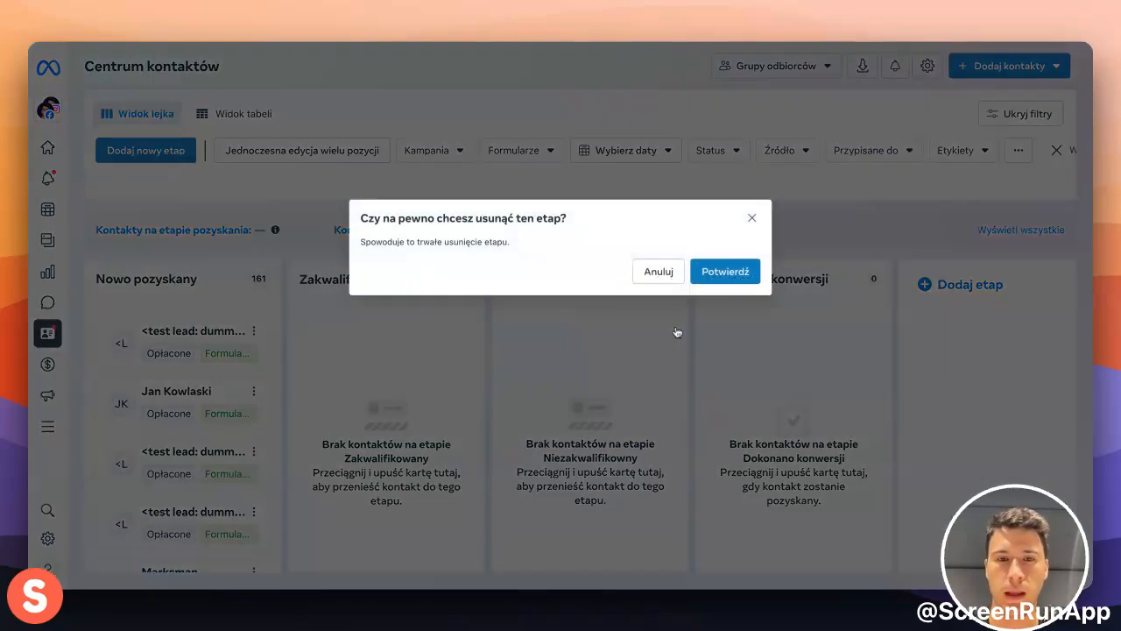
pyautogui.click(725, 273)
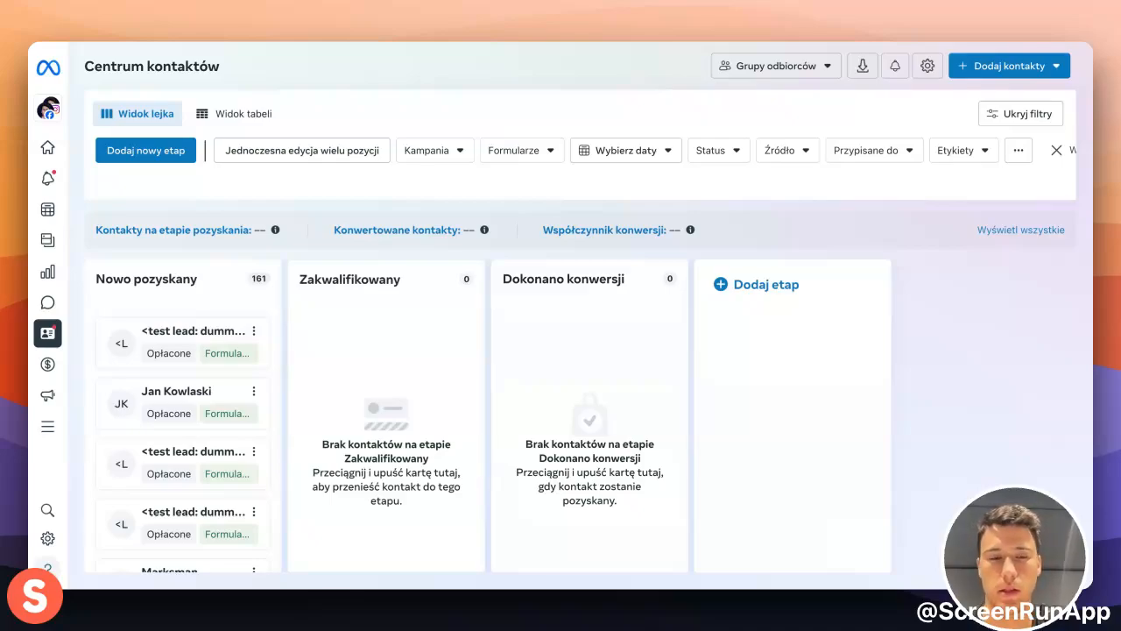
pyautogui.click(255, 331)
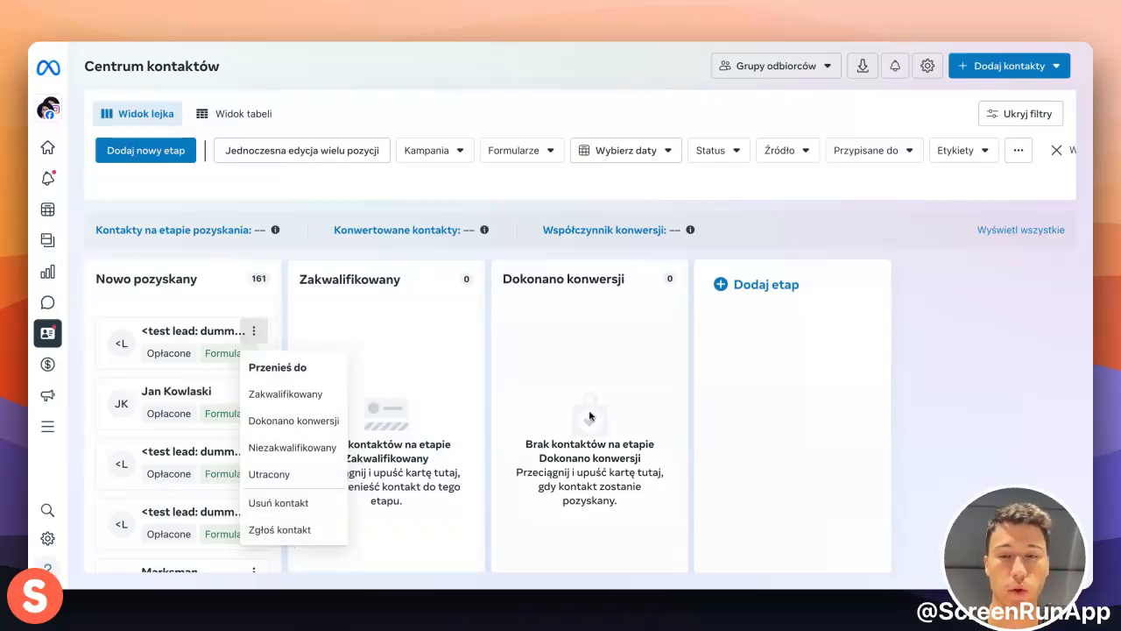
pyautogui.click(735, 360)
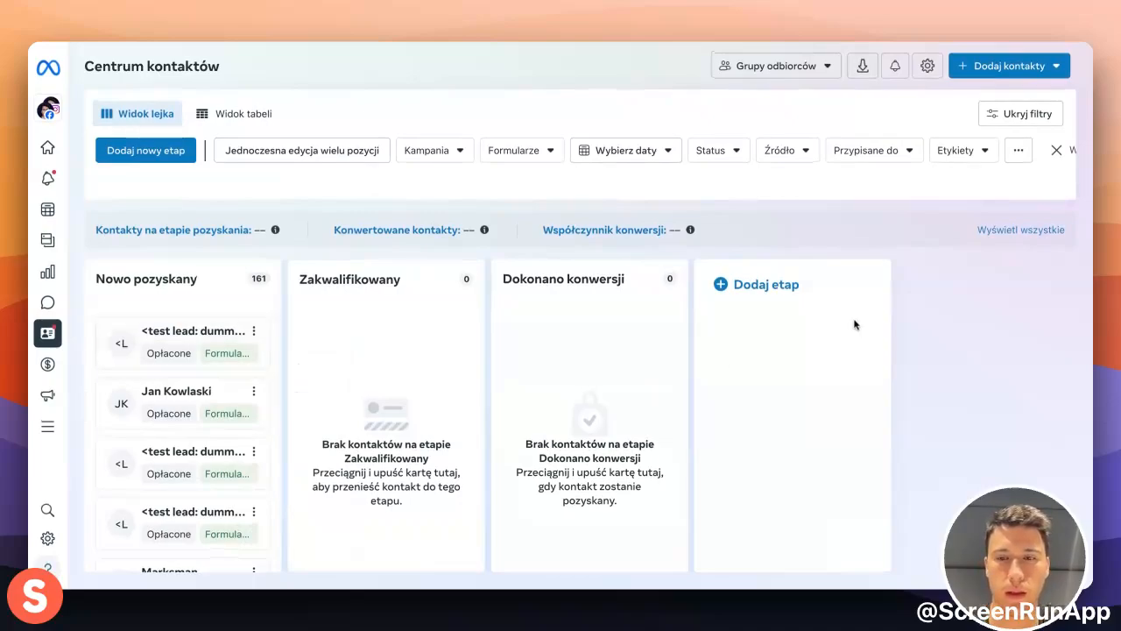
# Add a new funnel stage named "Polecenie".
pyautogui.click(769, 285)
pyautogui.write('Polecenie')
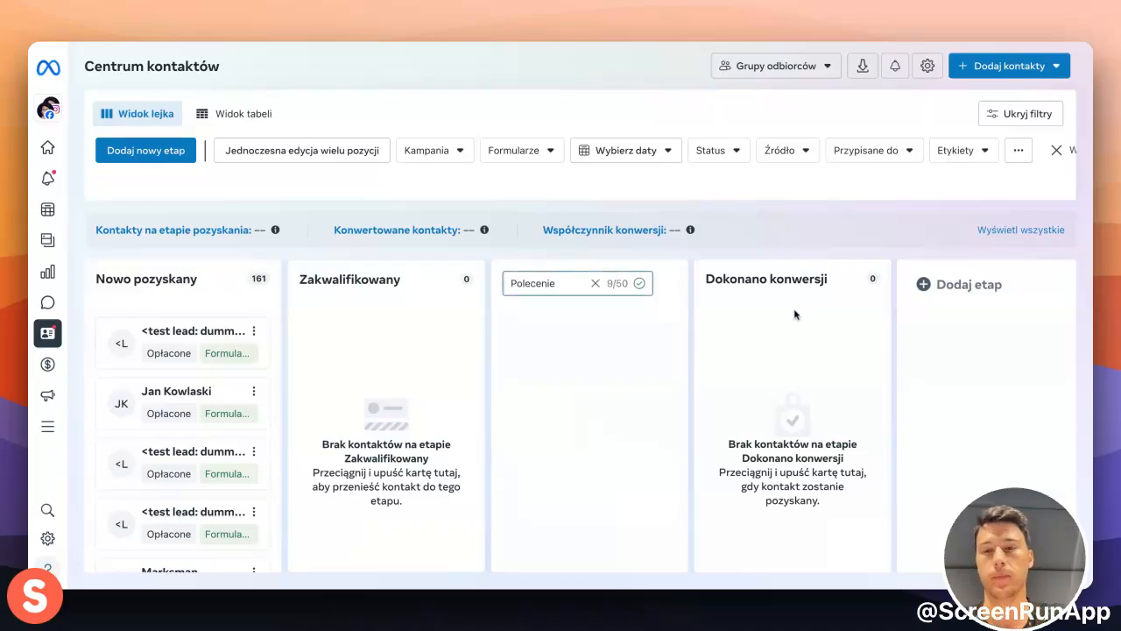
pyautogui.press('Return')
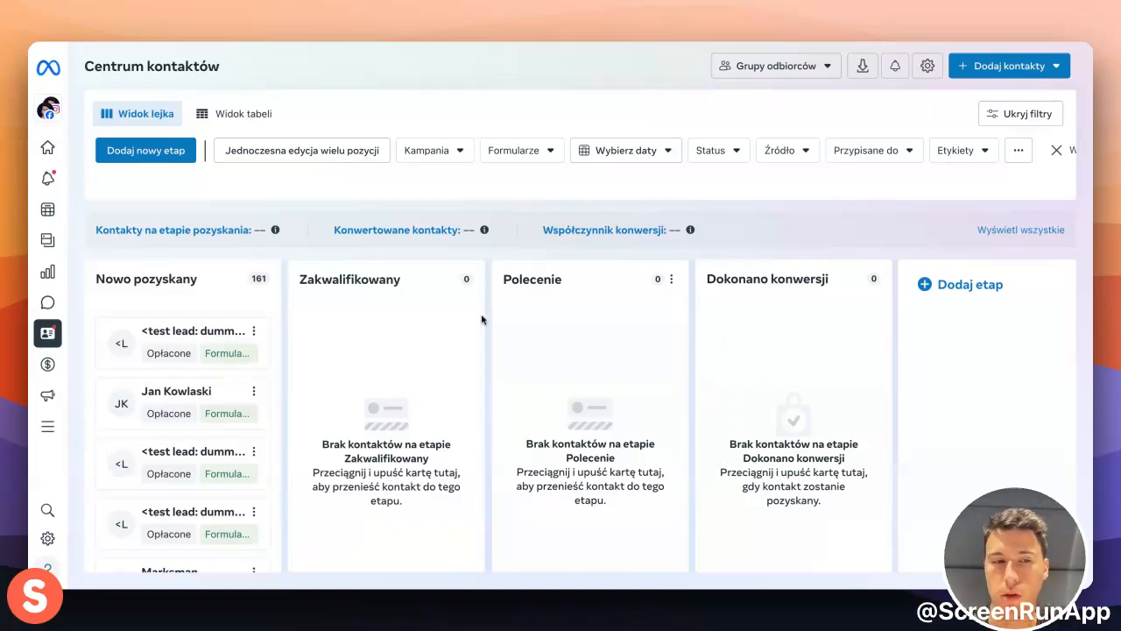
# Open the details of the first test lead under "Nowo pozyskany" and inspect its editable contact information without changing anything.
pyautogui.click(203, 336)
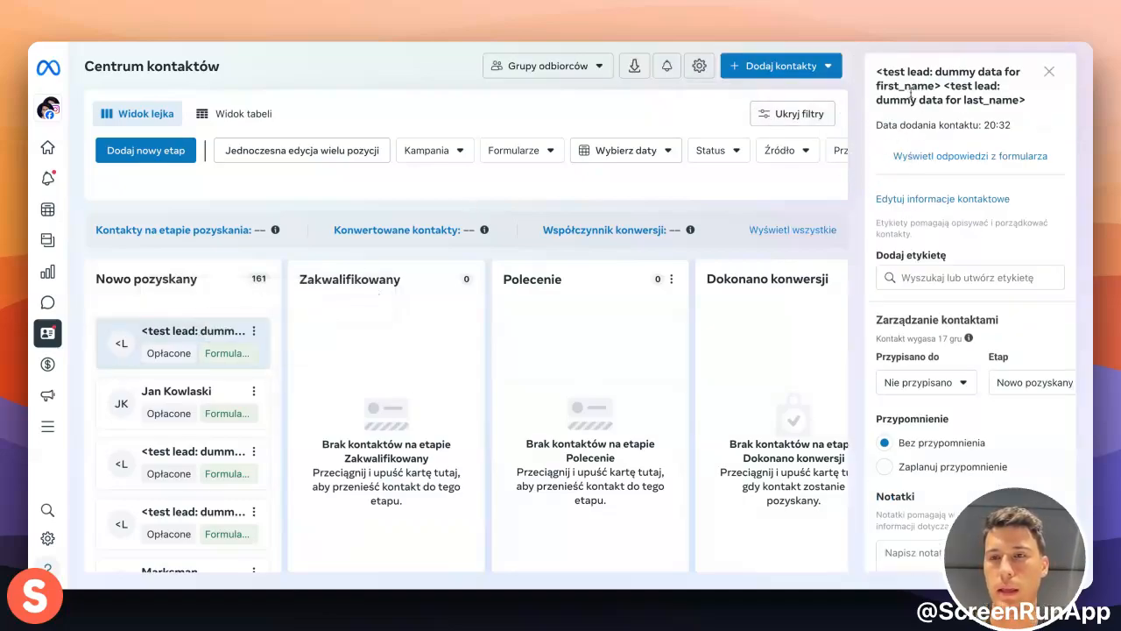
pyautogui.scroll(-2, 988, 253)
pyautogui.scroll(2, 1002, 268)
pyautogui.click(966, 202)
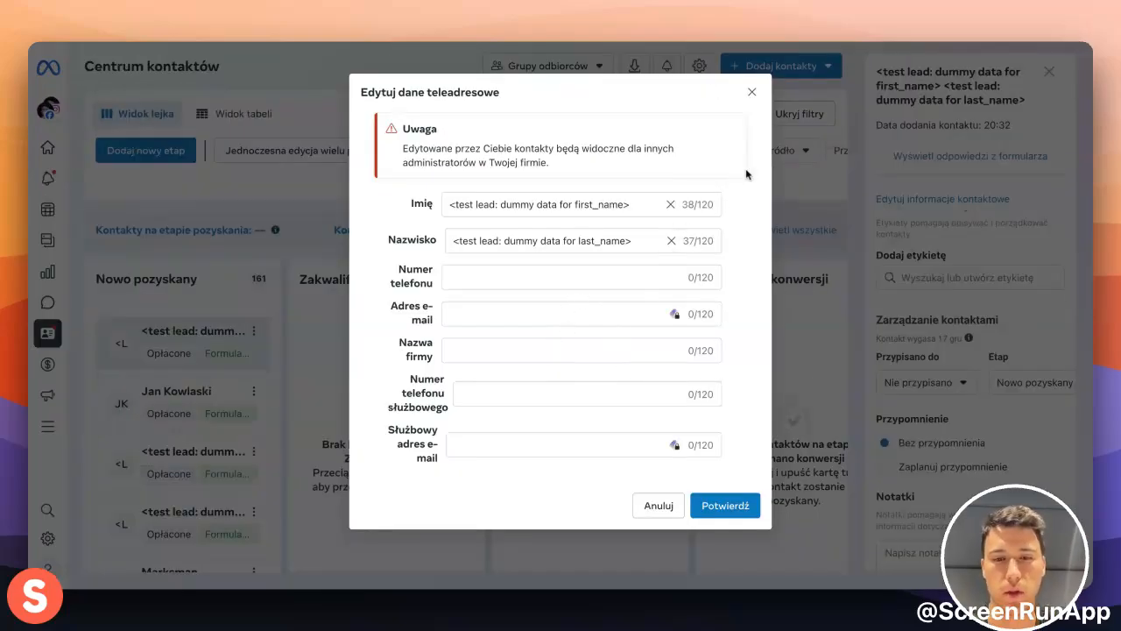
pyautogui.click(751, 92)
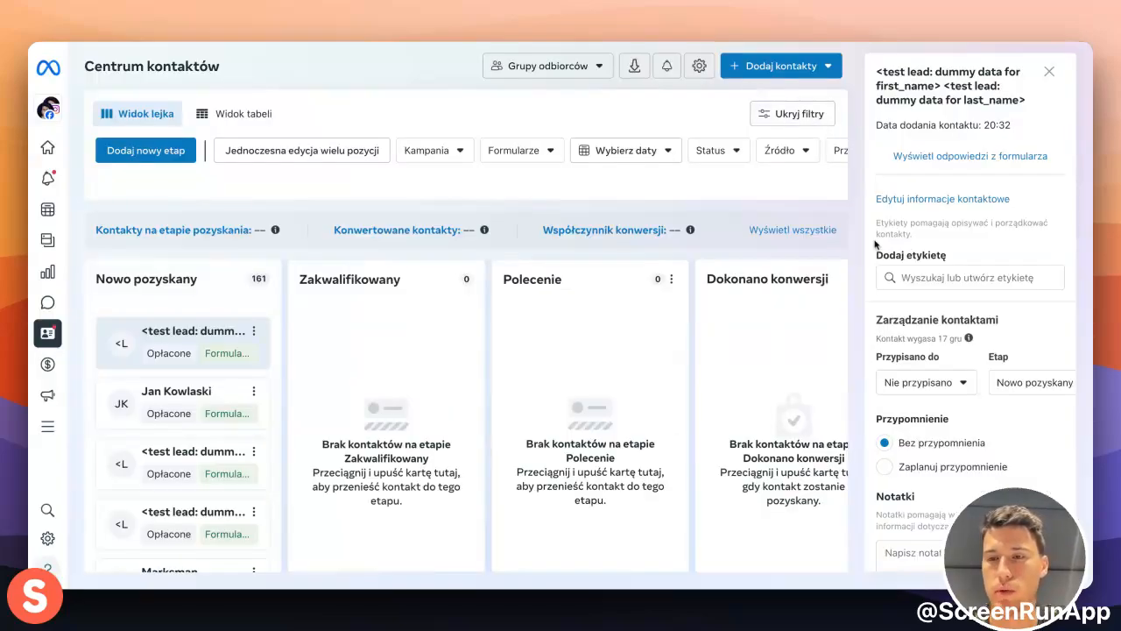
# Examine the lead's label, stage and note options, and the fields for scheduling a reminder.
pyautogui.click(970, 277)
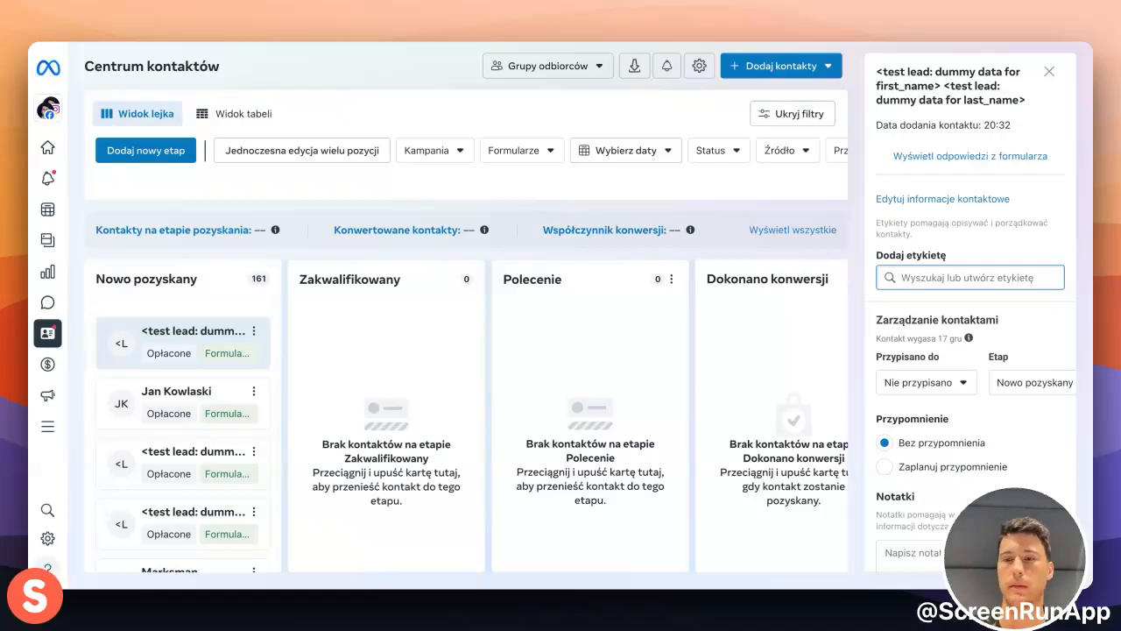
pyautogui.scroll(-2, 959, 289)
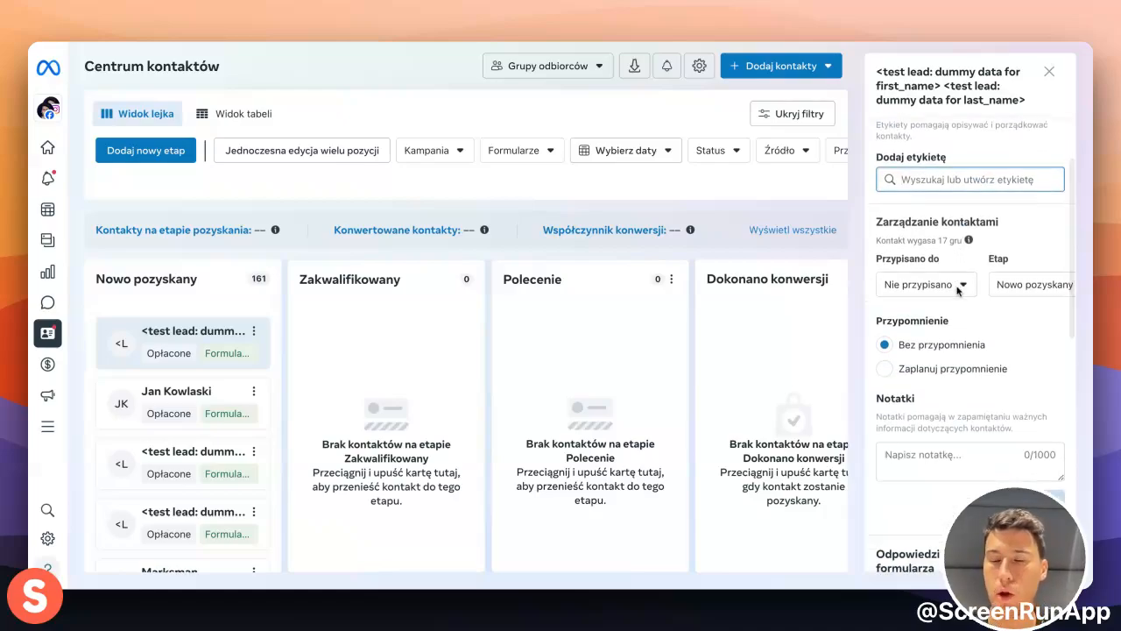
pyautogui.click(1020, 282)
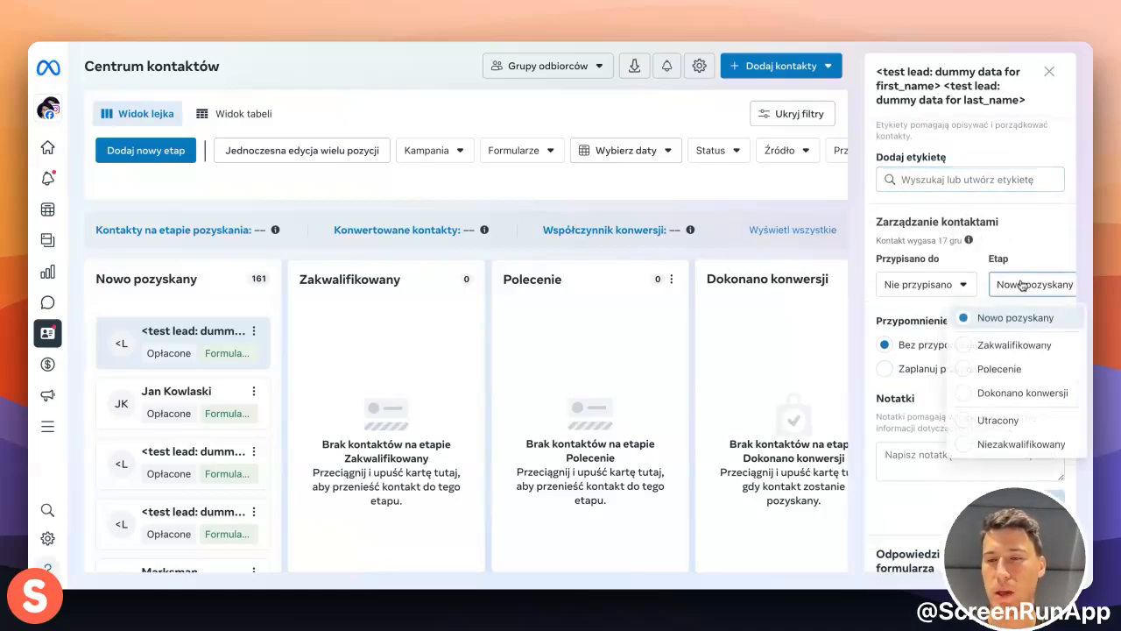
pyautogui.moveTo(230, 331); pyautogui.dragTo(214, 338)
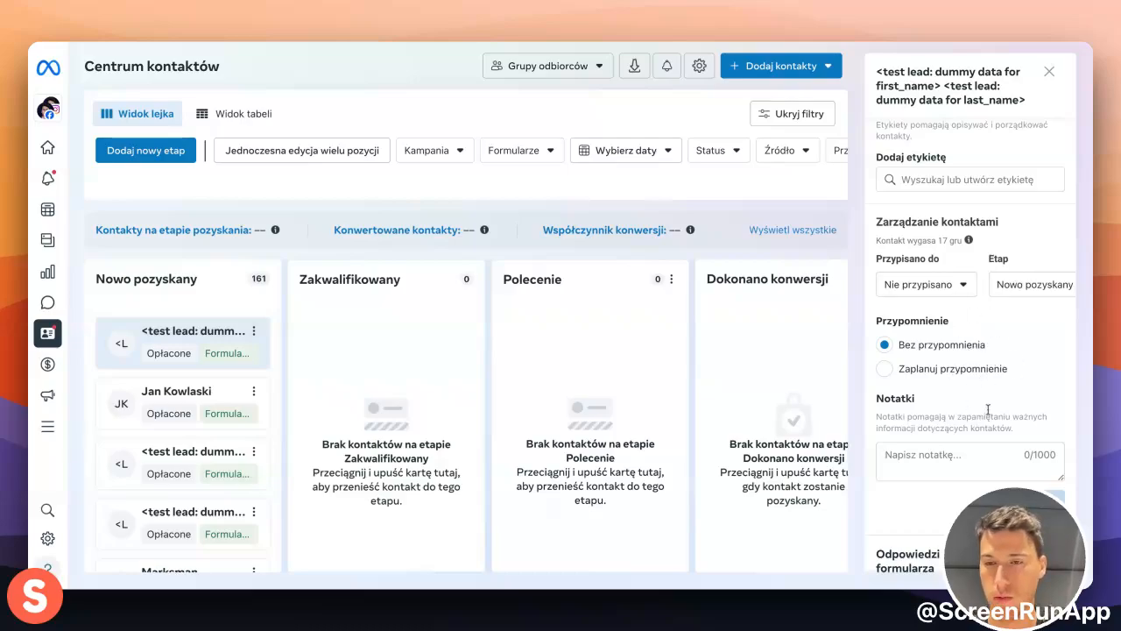
pyautogui.scroll(-2, 988, 409)
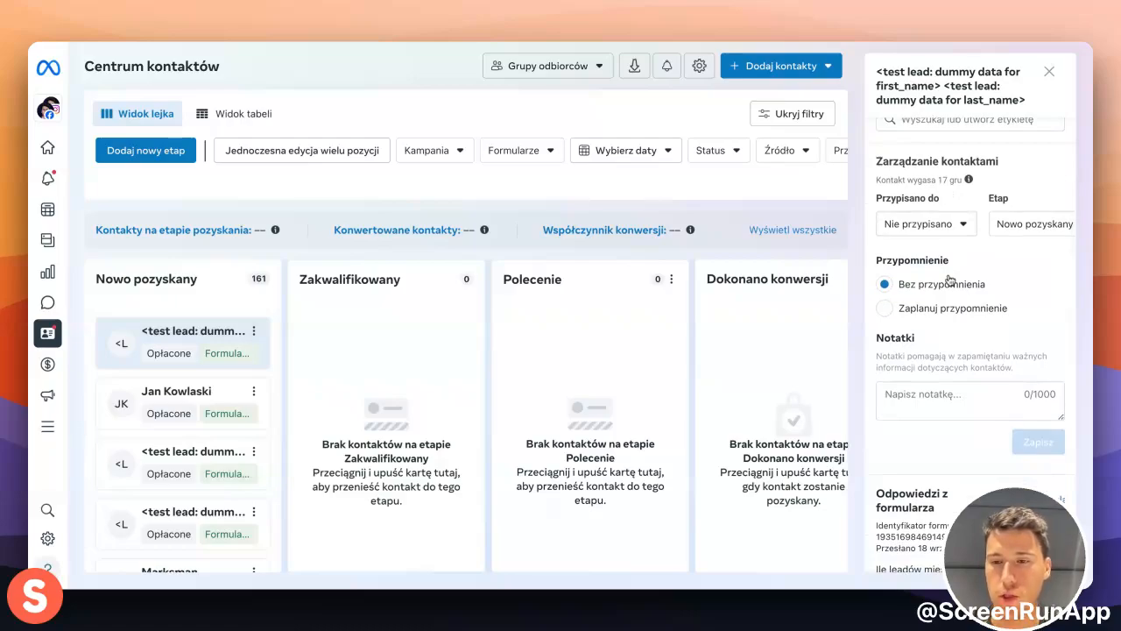
pyautogui.scroll(-1, 949, 278)
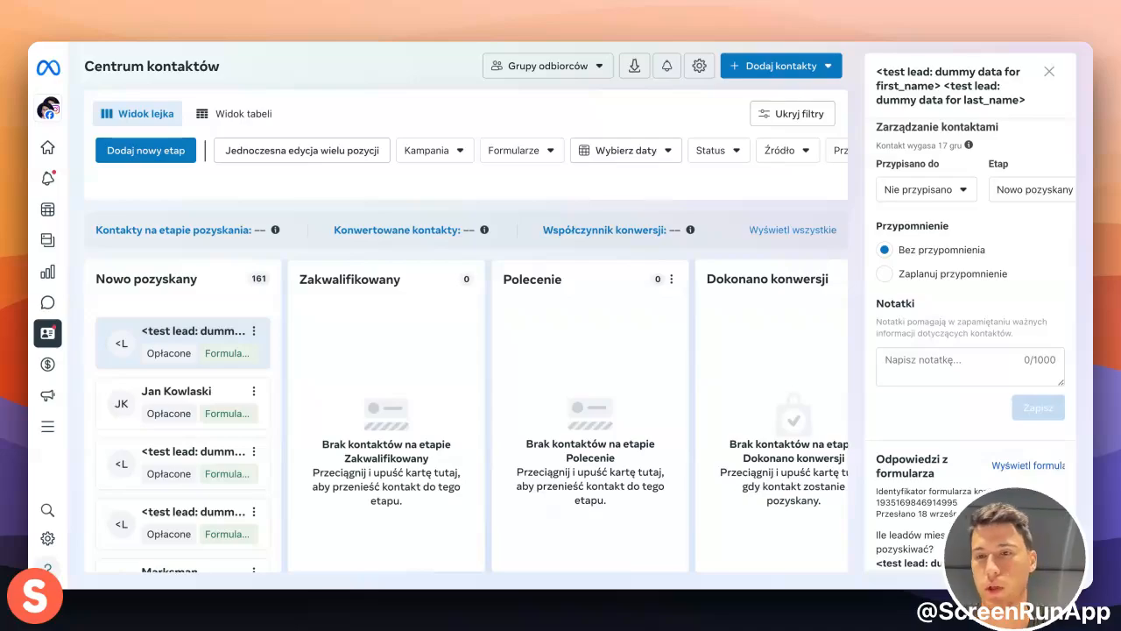
pyautogui.click(885, 273)
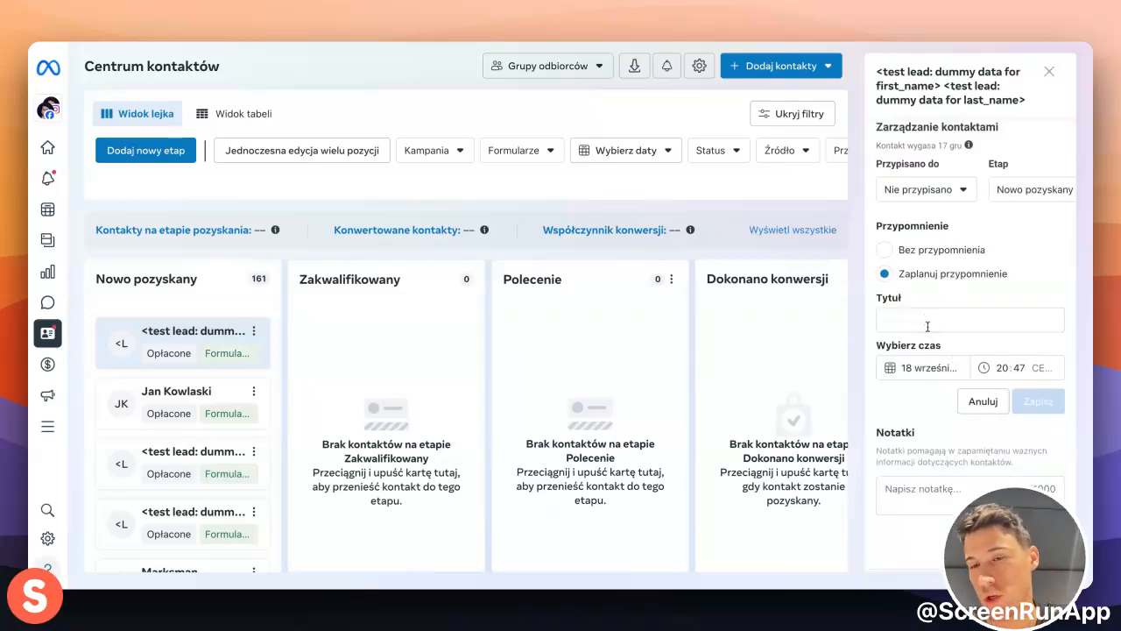
pyautogui.scroll(-2, 927, 326)
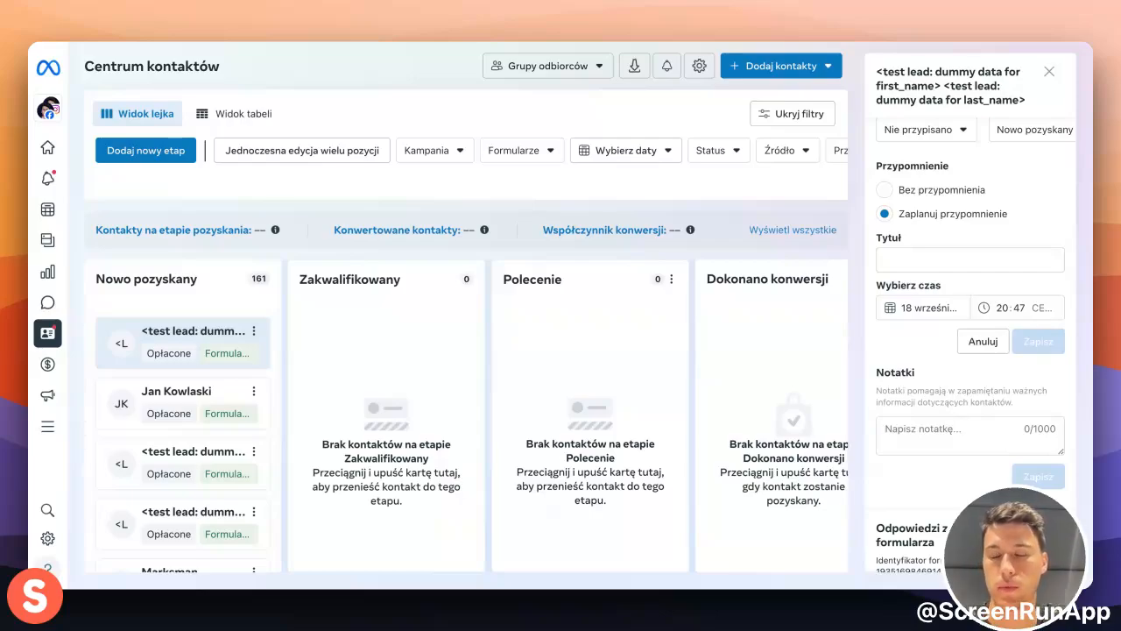
# Review the lead's form answers and preview the contact form it came from, closing the preview and the lead's details.
pyautogui.scroll(-5, 970, 350)
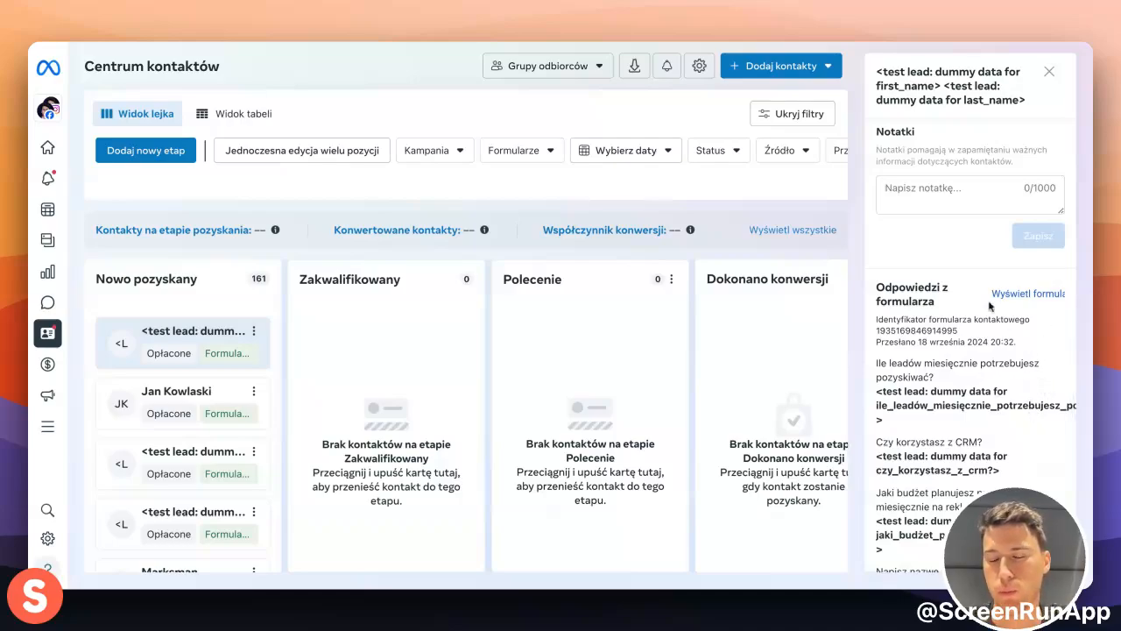
pyautogui.scroll(-2, 976, 390)
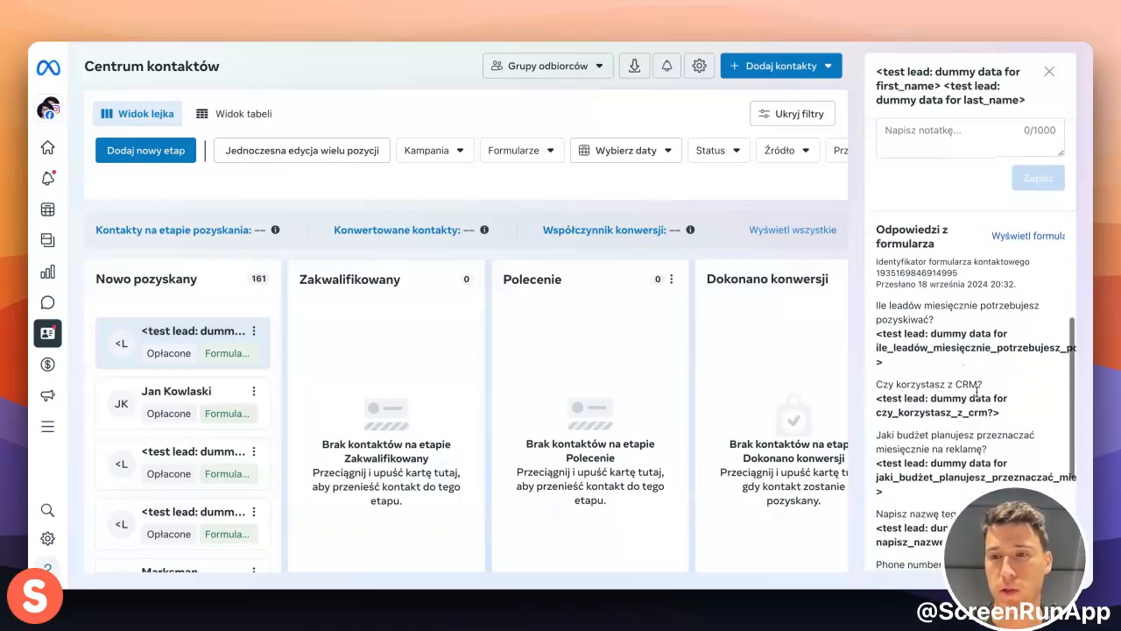
pyautogui.scroll(-1, 977, 389)
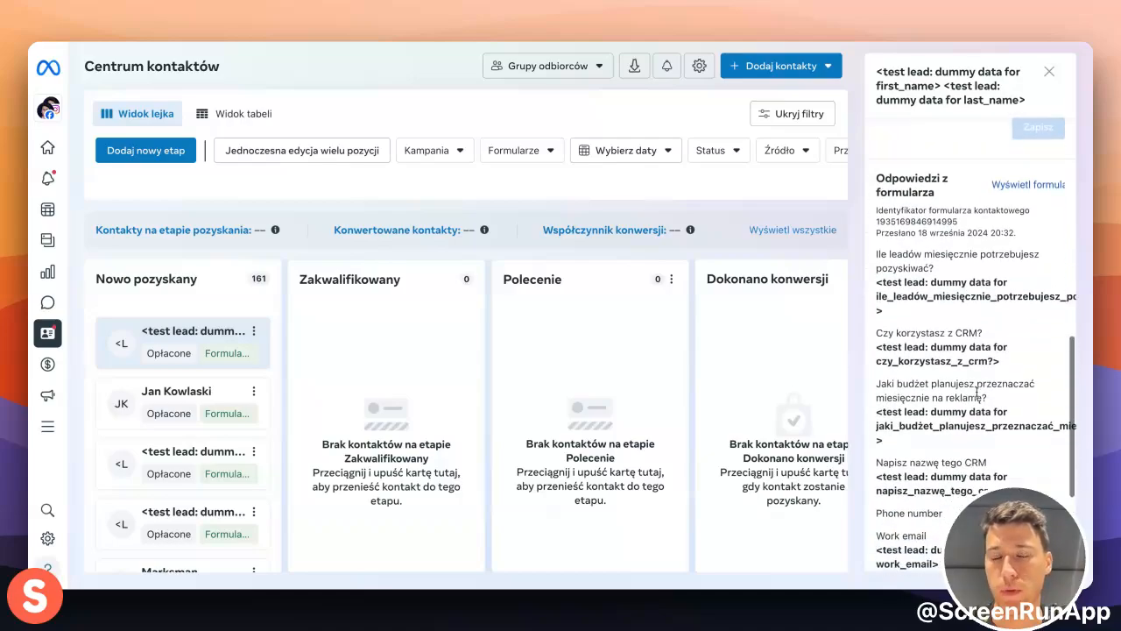
pyautogui.click(1029, 187)
pyautogui.scroll(-3, 595, 371)
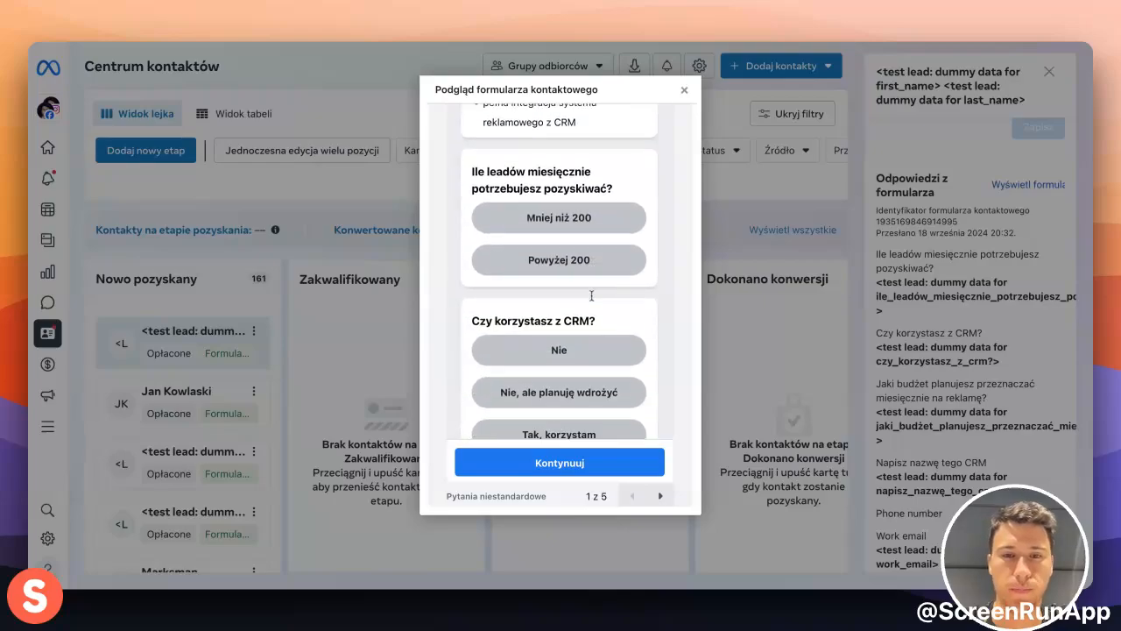
pyautogui.scroll(-4, 591, 296)
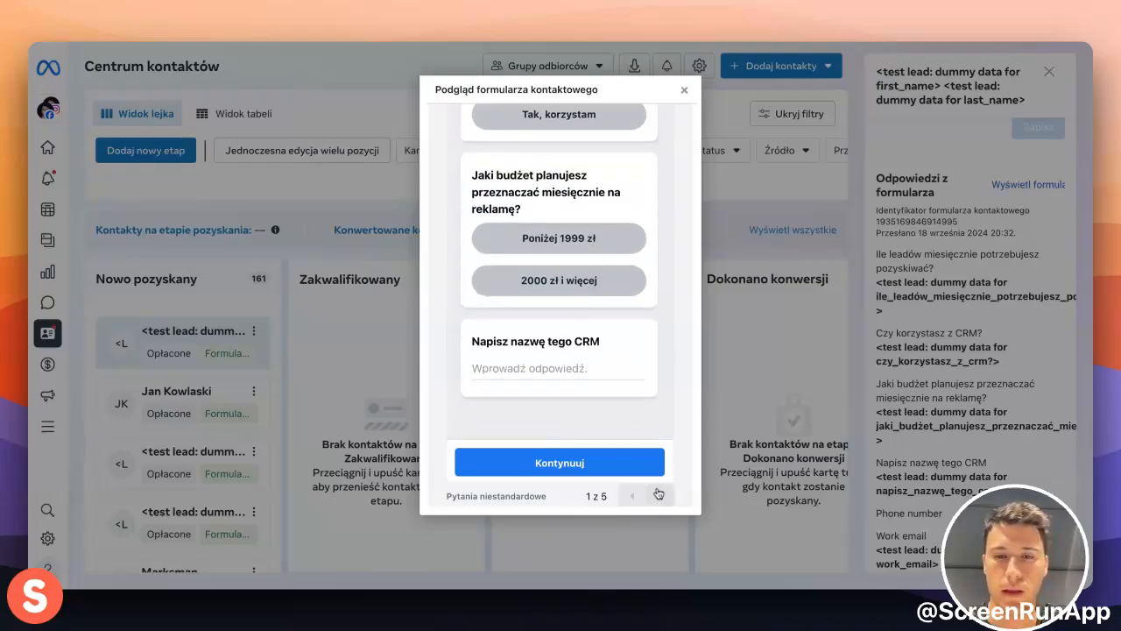
pyautogui.click(659, 493)
pyautogui.click(656, 566)
pyautogui.click(685, 90)
pyautogui.scroll(-2, 1019, 356)
pyautogui.scroll(6, 1019, 356)
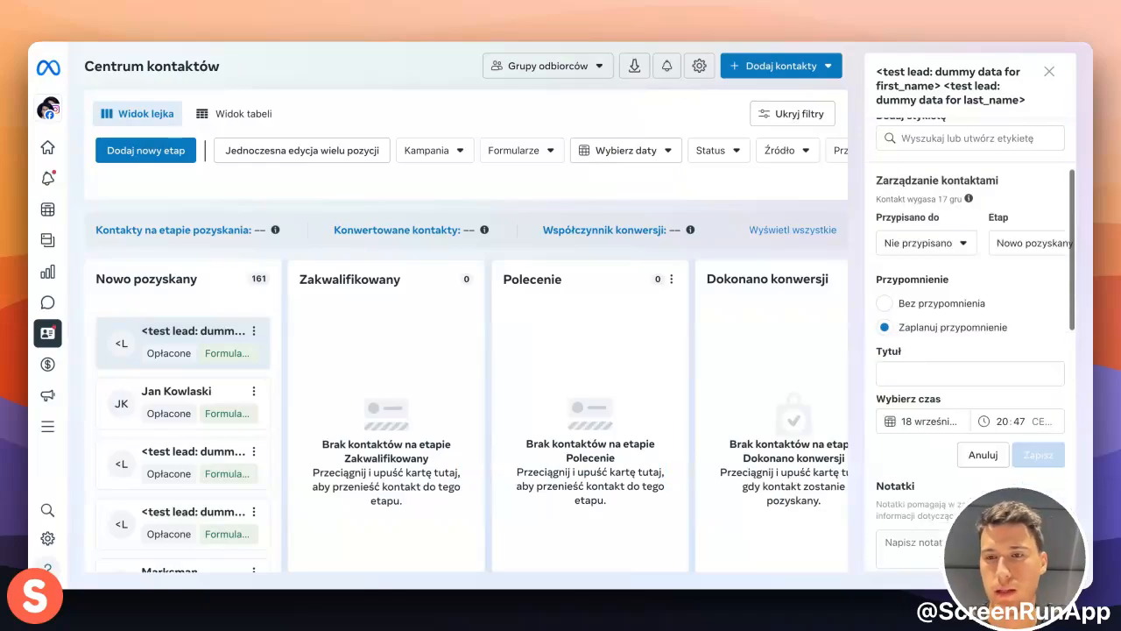
pyautogui.click(1050, 68)
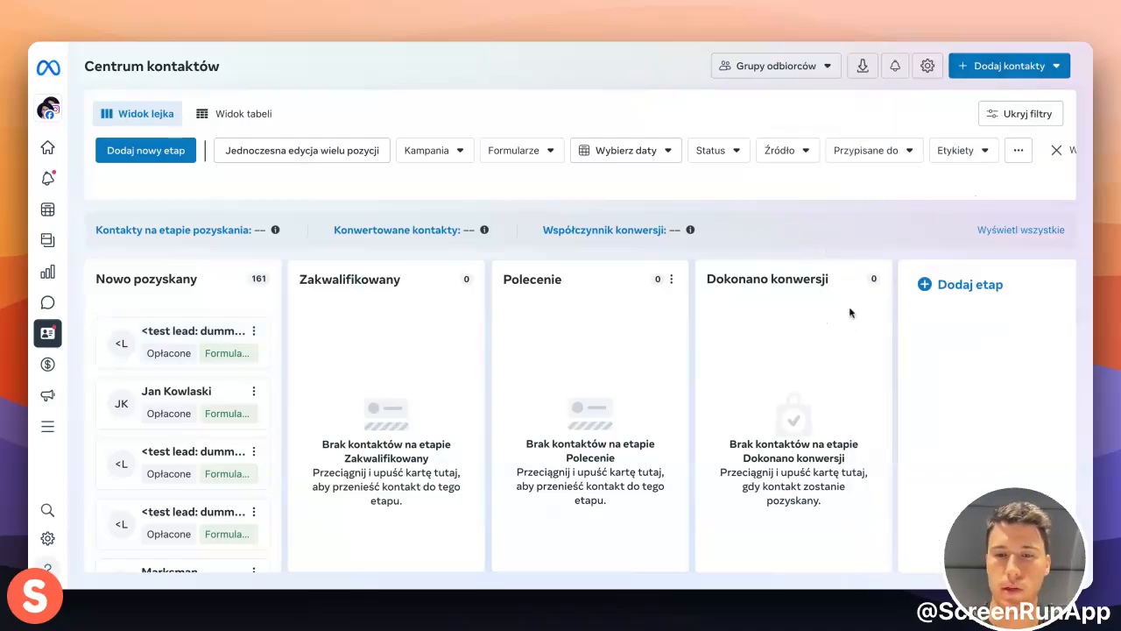